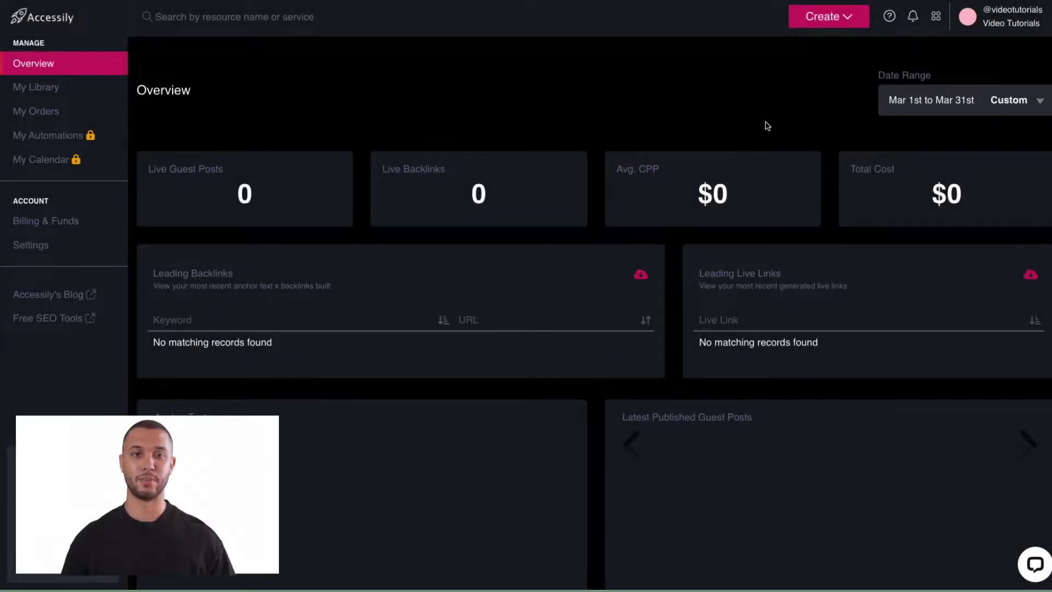
Open the Create menu from the top bar of the Accessily dashboard.
click(846, 23)
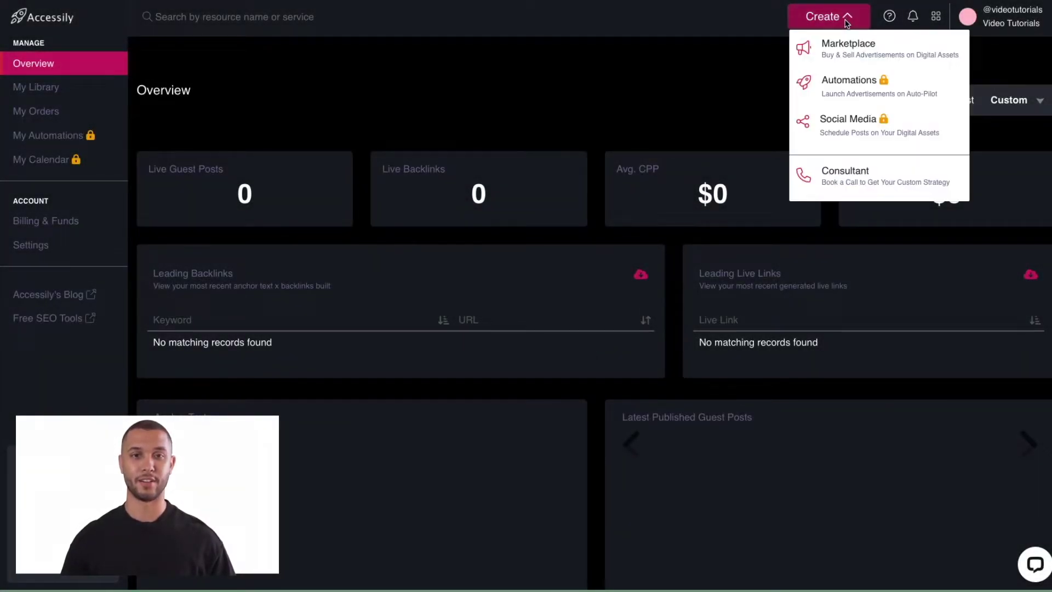
Go to the Marketplace and open the TIME BUSINESS NEWS guest post listing.
click(869, 46)
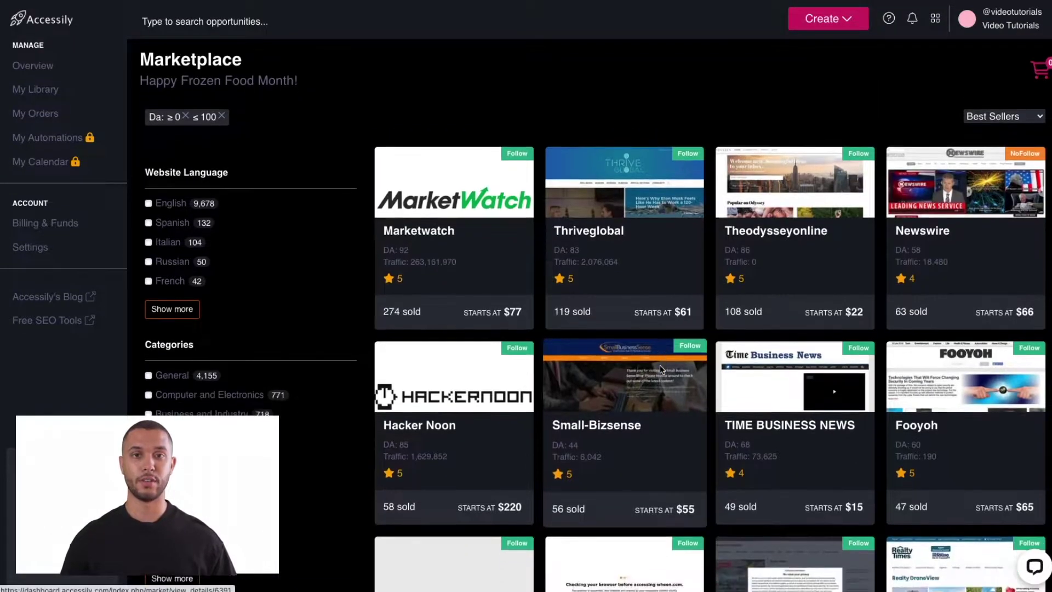
scroll(661, 373, down, 7)
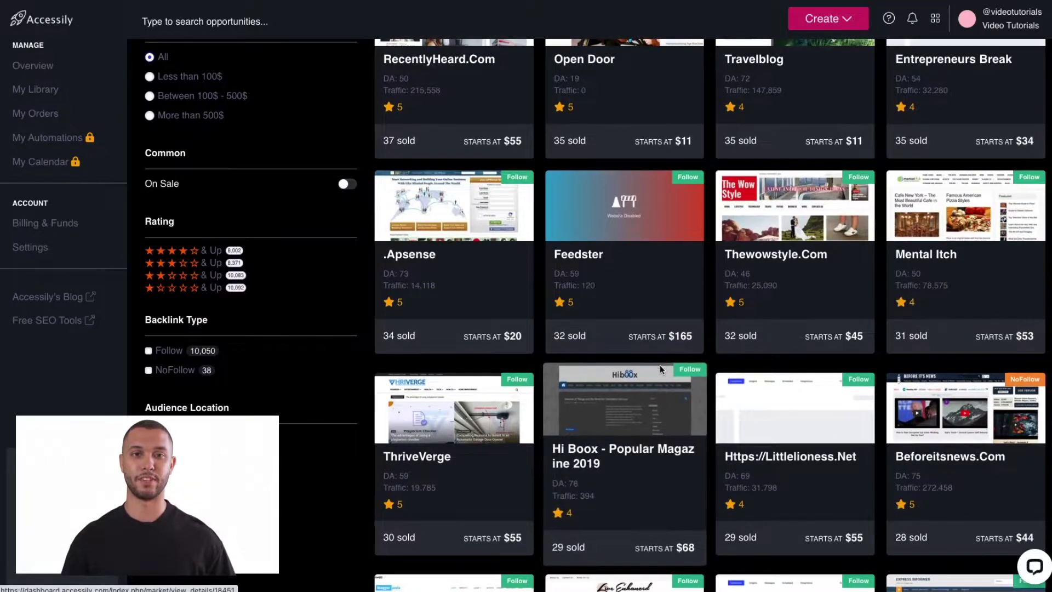
scroll(661, 370, down, 5)
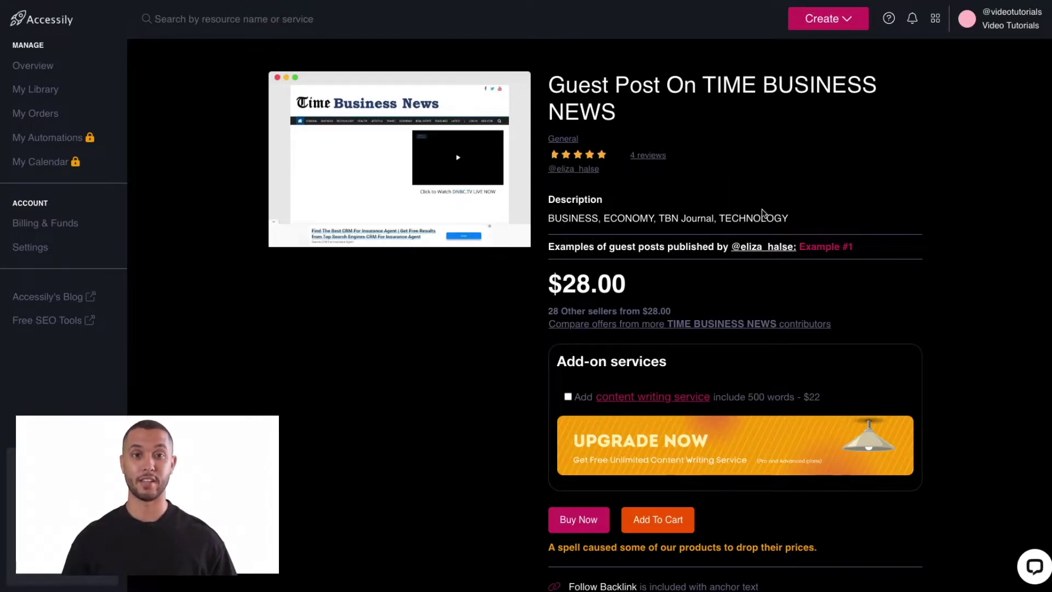
Toggle content writing on and off, then compare contributor offers and choose the $33 seller.
click(568, 397)
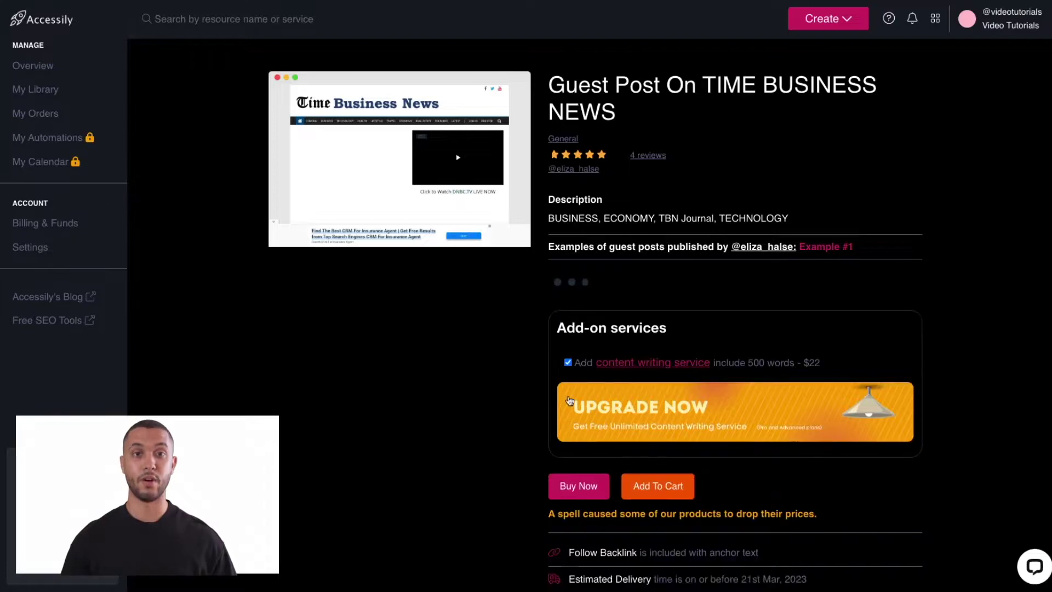
click(568, 397)
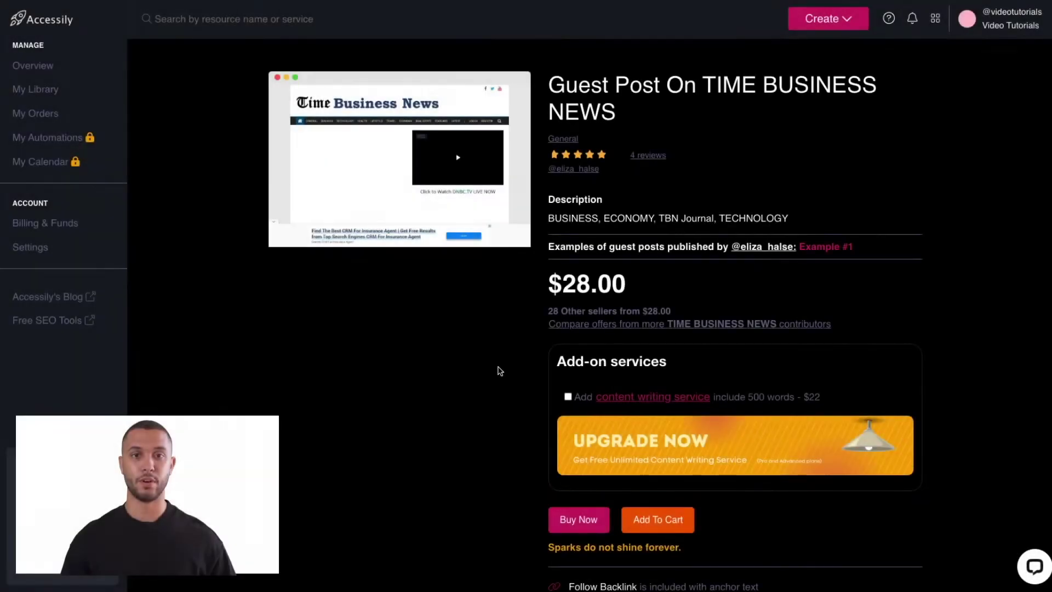
click(670, 329)
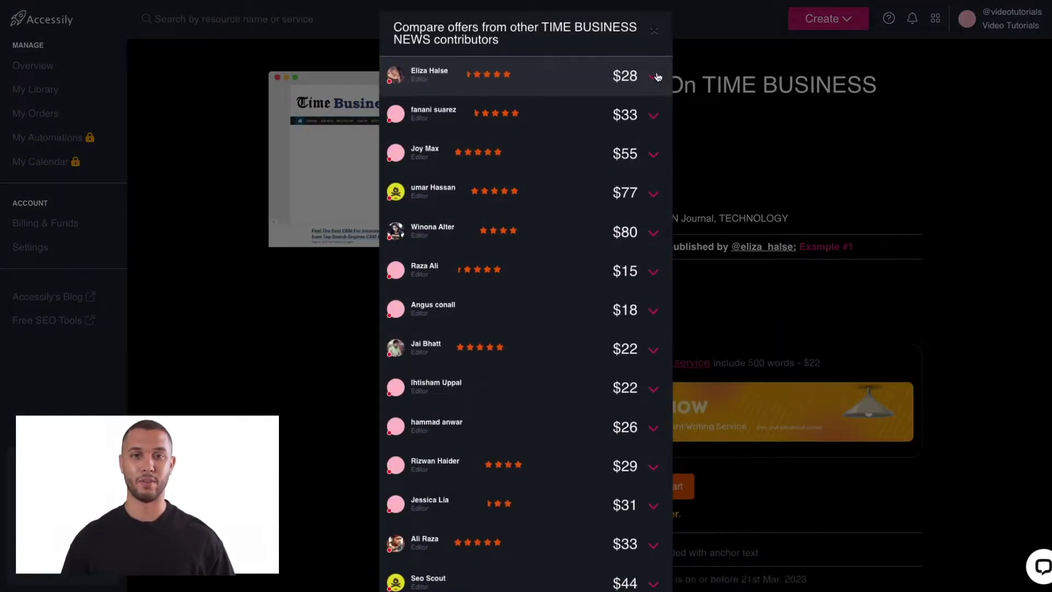
click(654, 77)
click(653, 248)
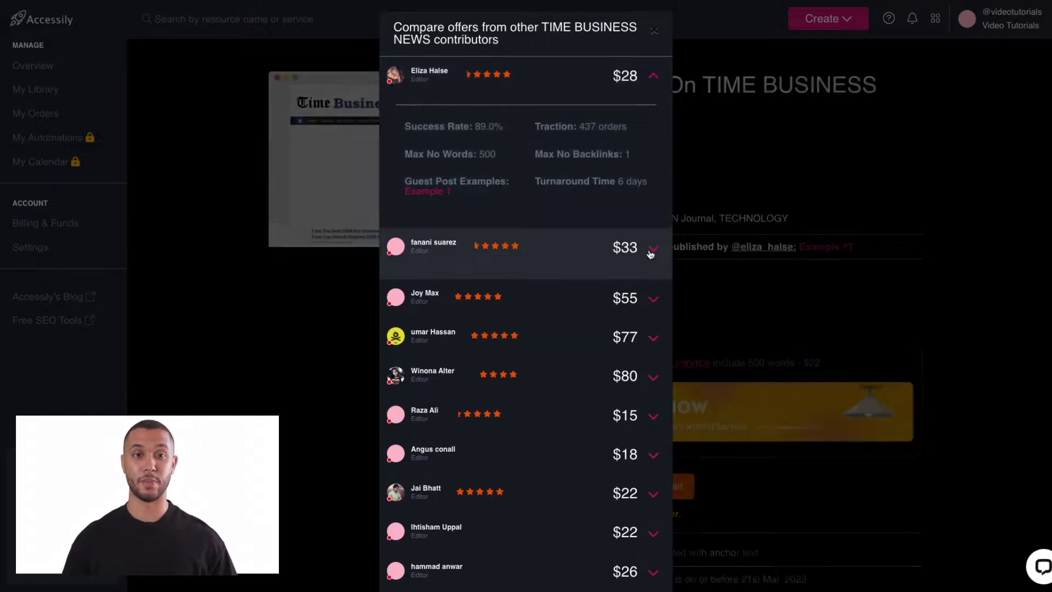
click(778, 277)
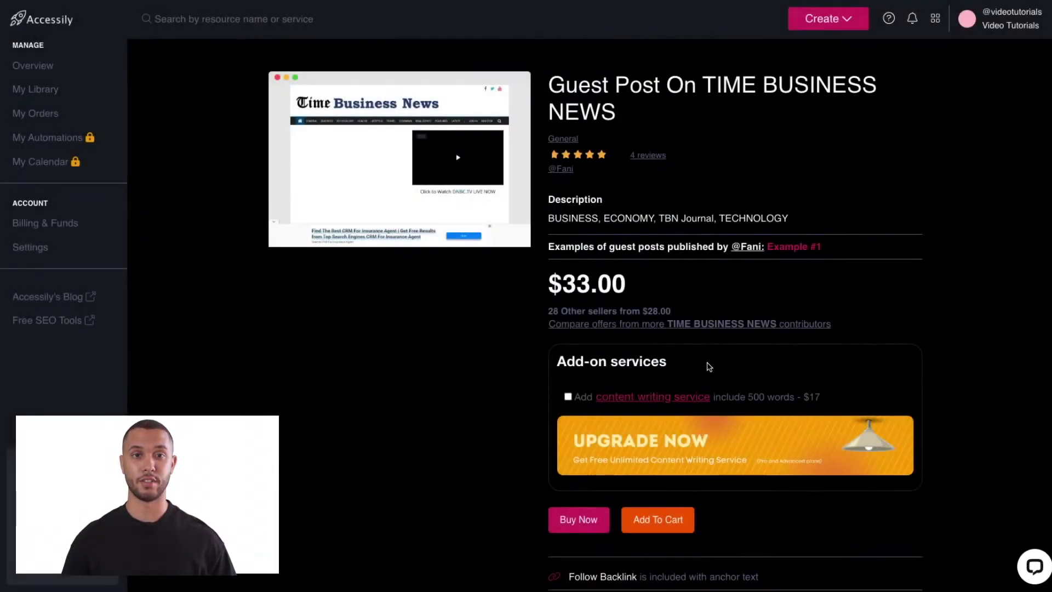
scroll(677, 395, down, 3)
scroll(677, 395, down, 5)
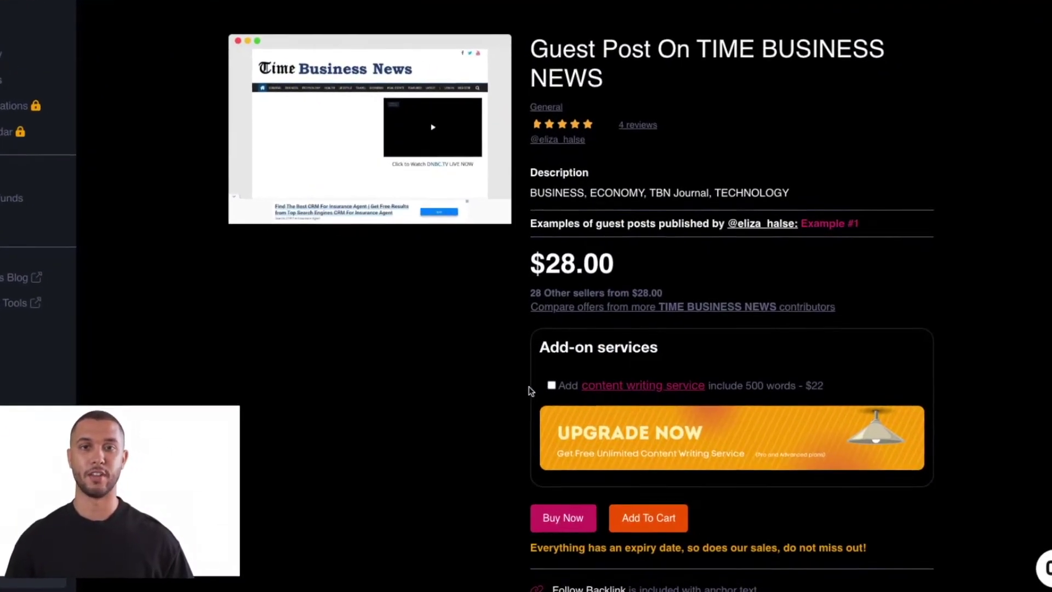
Add the 500-word content writing service to the $28 guest post, totalling $50.
click(560, 390)
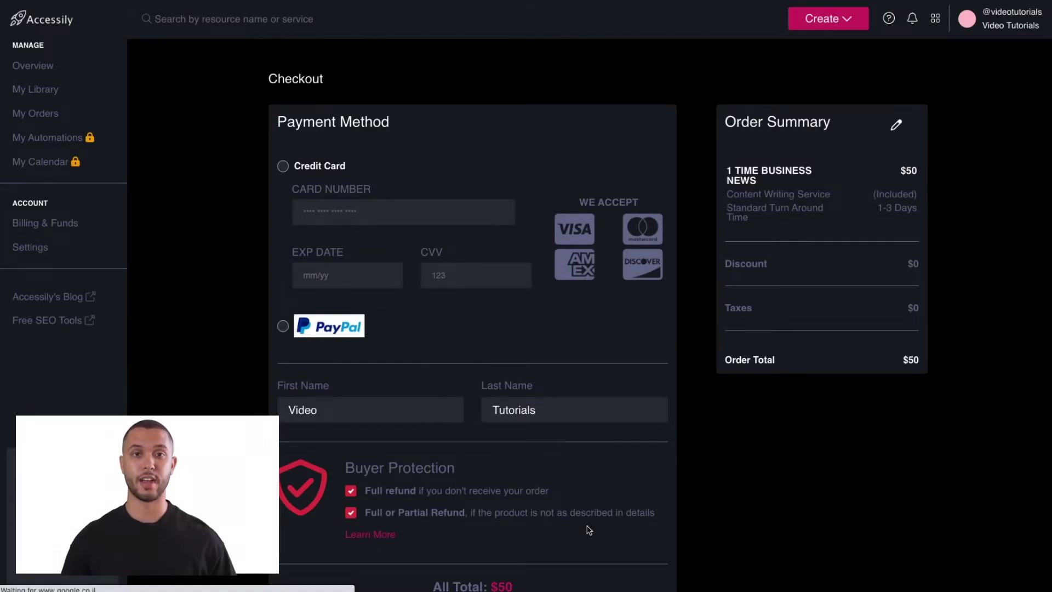
scroll(588, 530, down, 1)
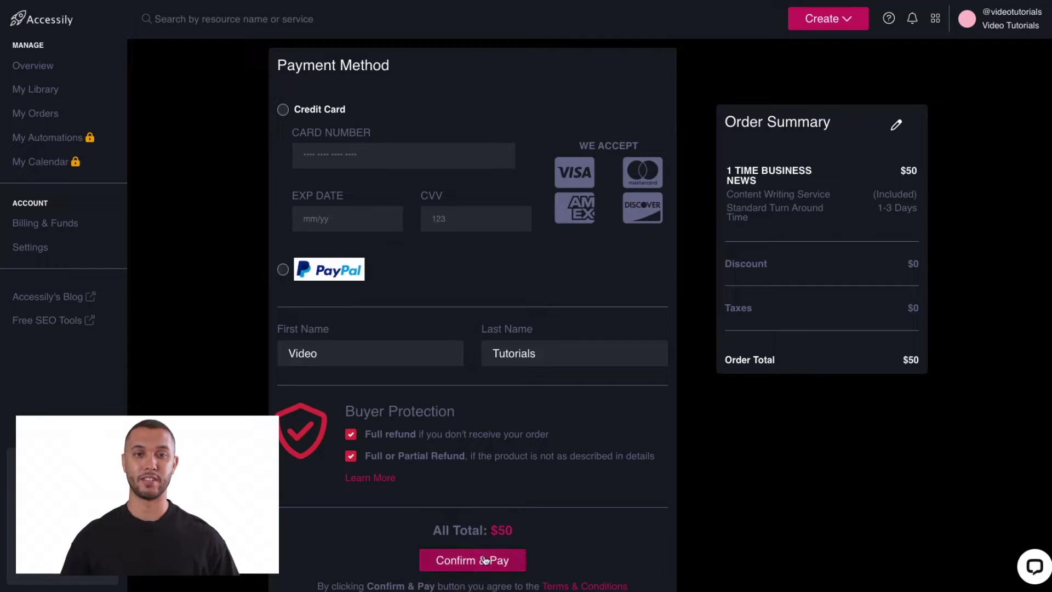
scroll(482, 559, down, 2)
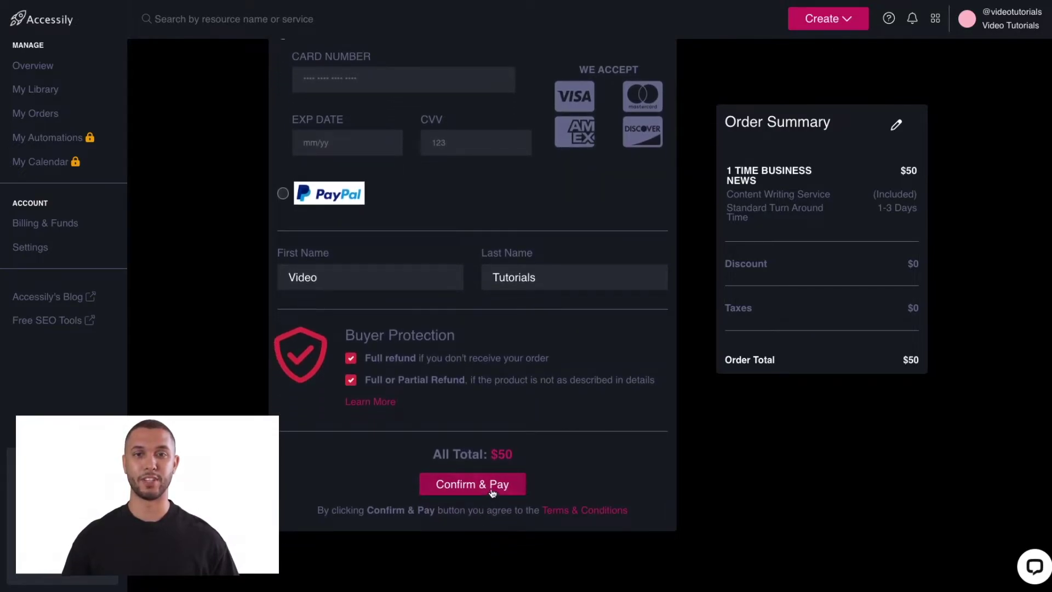